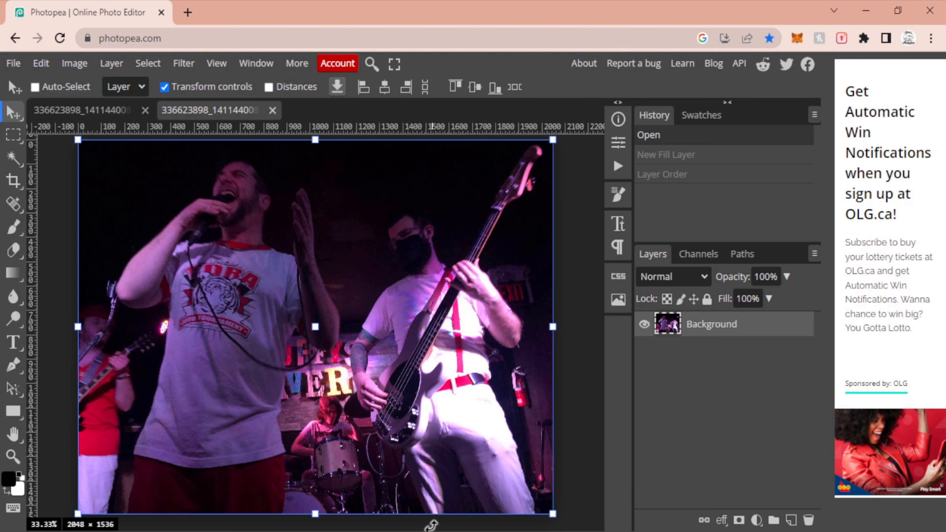
- Add a white (#ffffff) color fill layer and place it beneath the Background photo layer
left_click(753, 522)
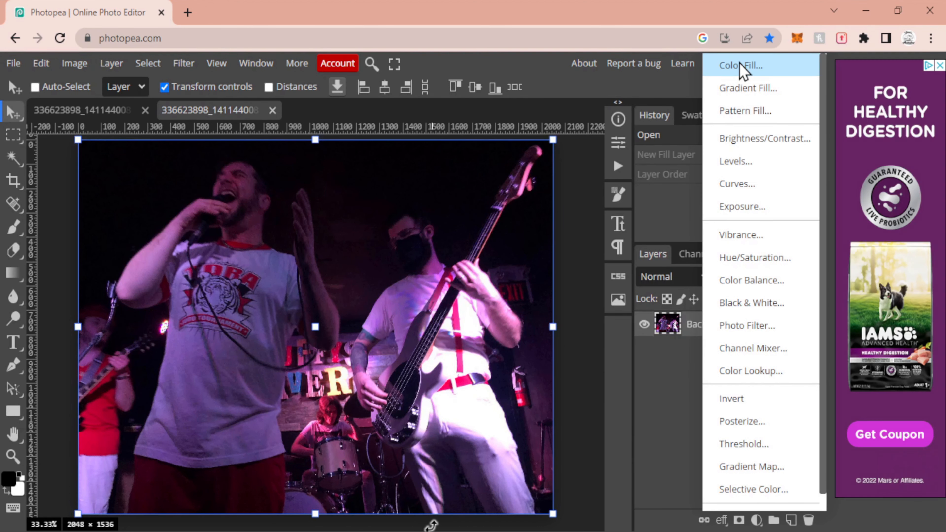
left_click(741, 66)
left_click_drag(121, 205, 113, 194)
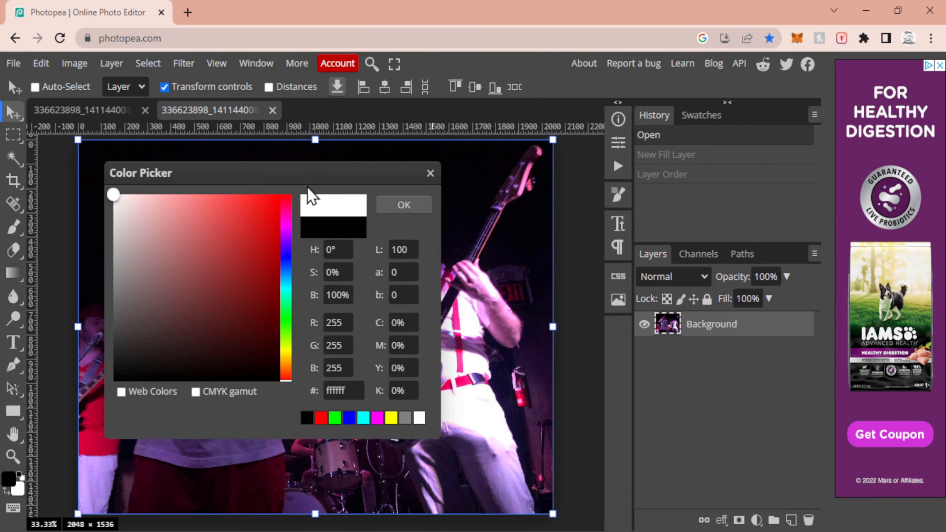
left_click(393, 209)
left_click_drag(707, 363, 730, 327)
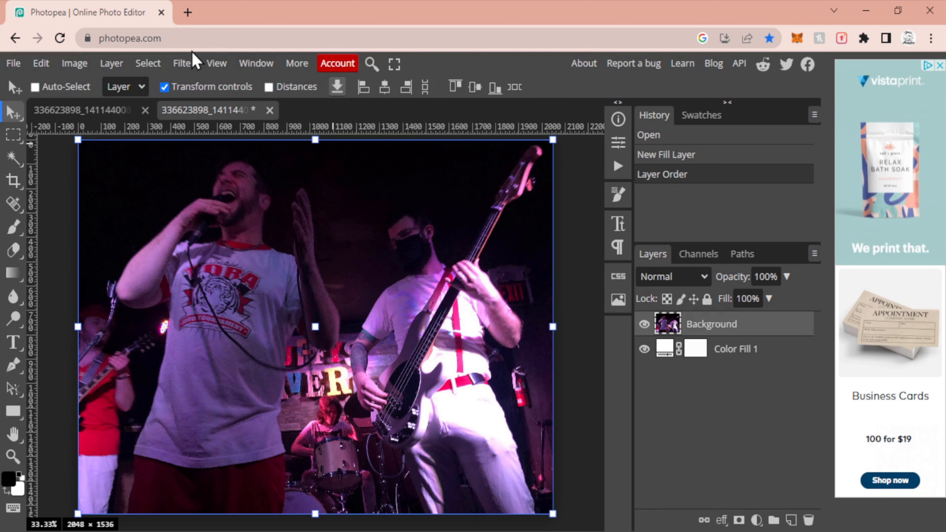
- Open the Filter Gallery for the Background photo layer and choose the Torn Edges filter
left_click(188, 64)
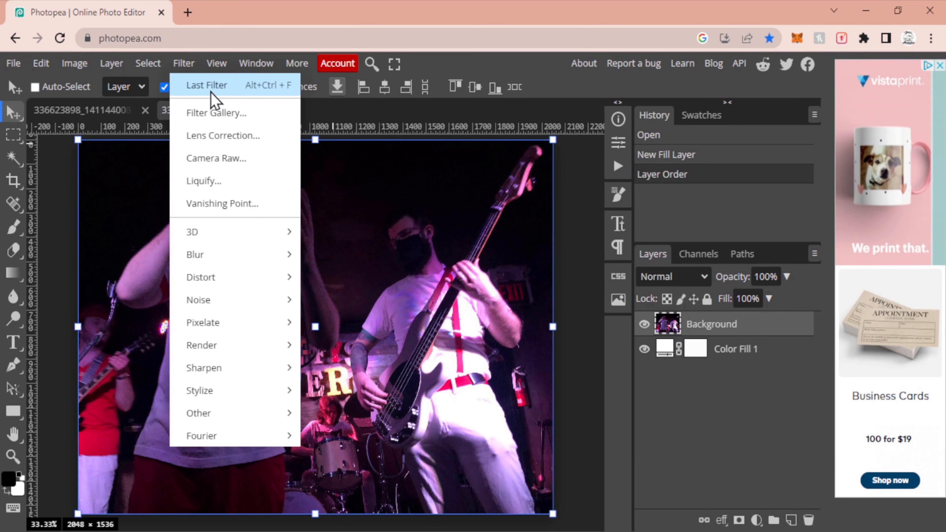
left_click(216, 114)
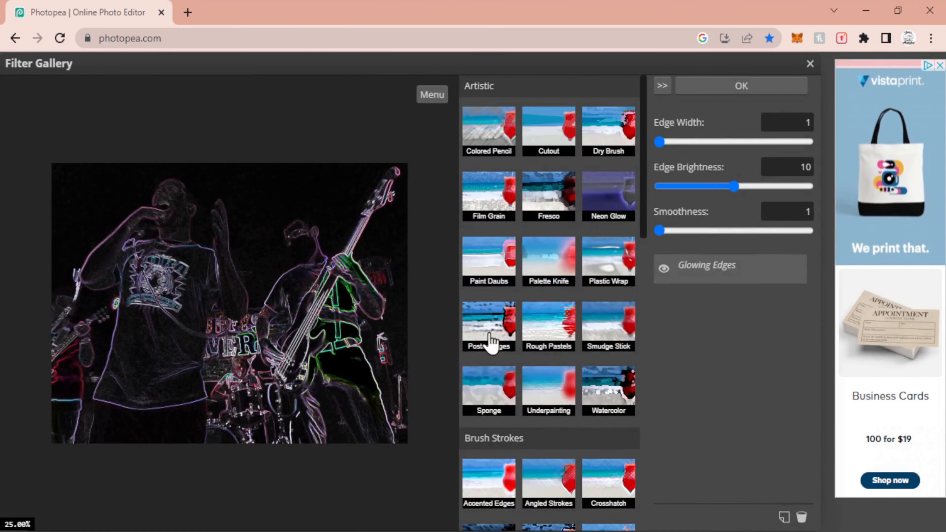
scroll(489, 328, "down", 10)
scroll(526, 393, "down", 2)
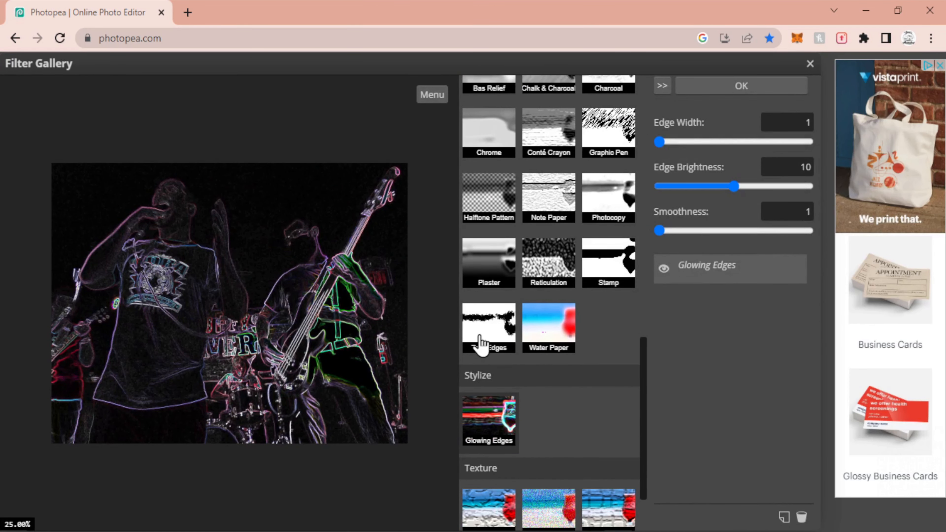
scroll(481, 338, "up", 6)
scroll(481, 354, "down", 3)
left_click(491, 337)
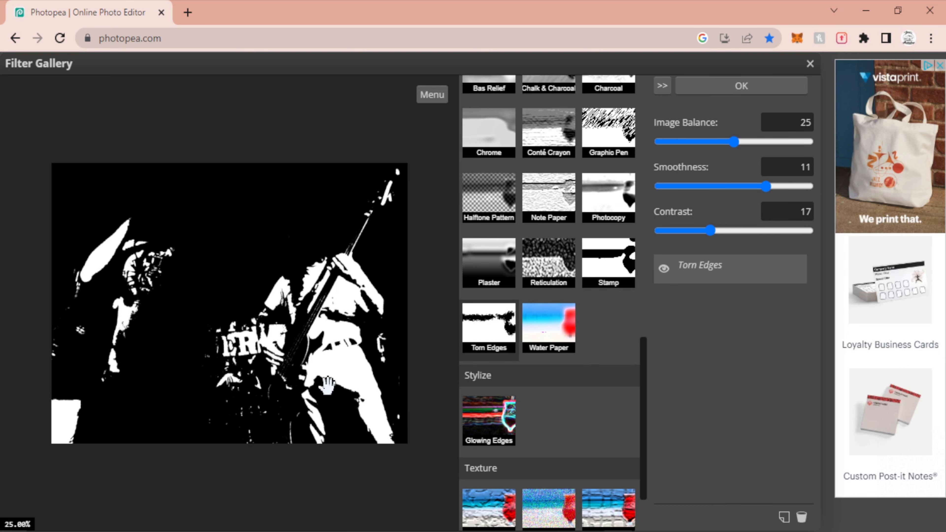
- Try several Image Balance values for the Torn Edges filter, including 17, 6 and 11, ending at 9
left_click(783, 142)
left_click(709, 142)
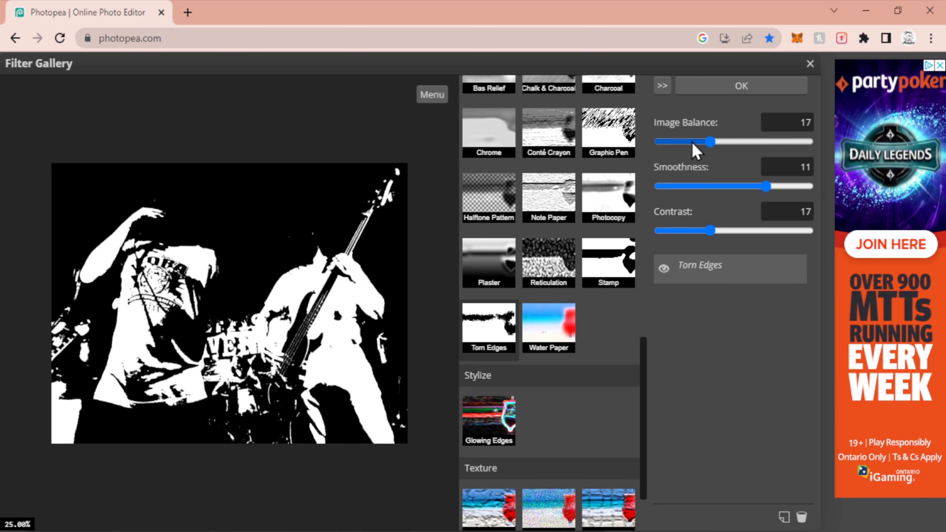
left_click(678, 142)
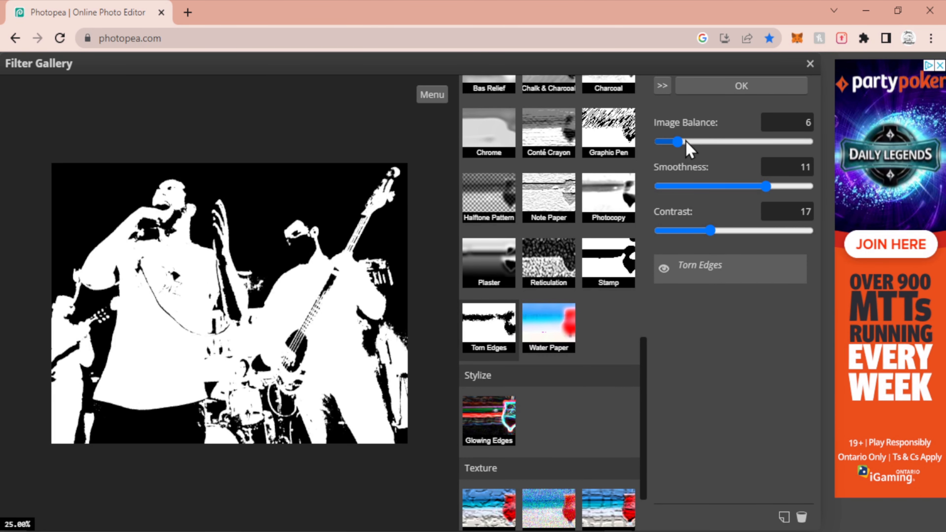
left_click(686, 143)
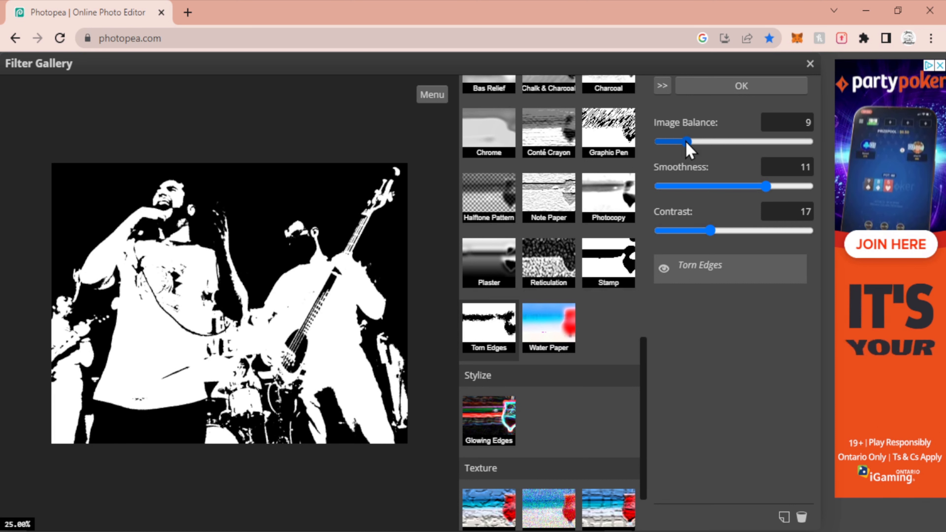
left_click(693, 143)
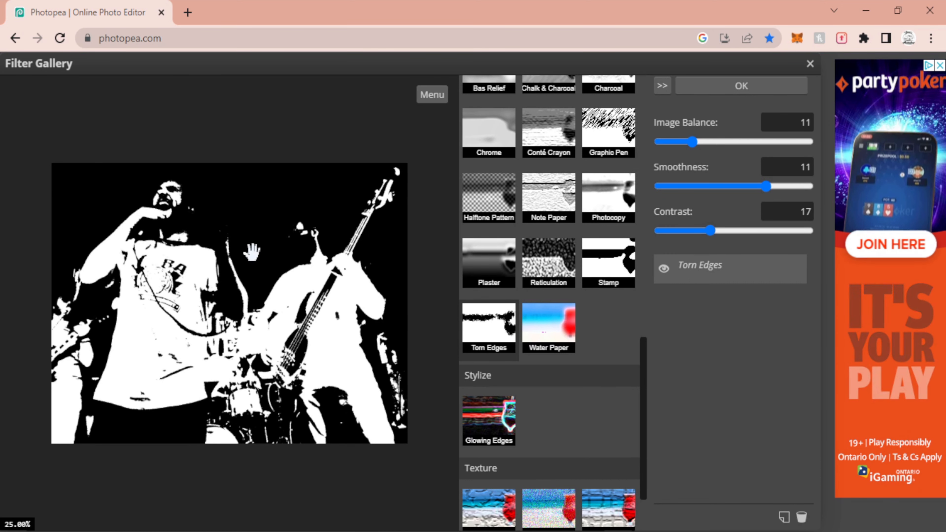
left_click(687, 143)
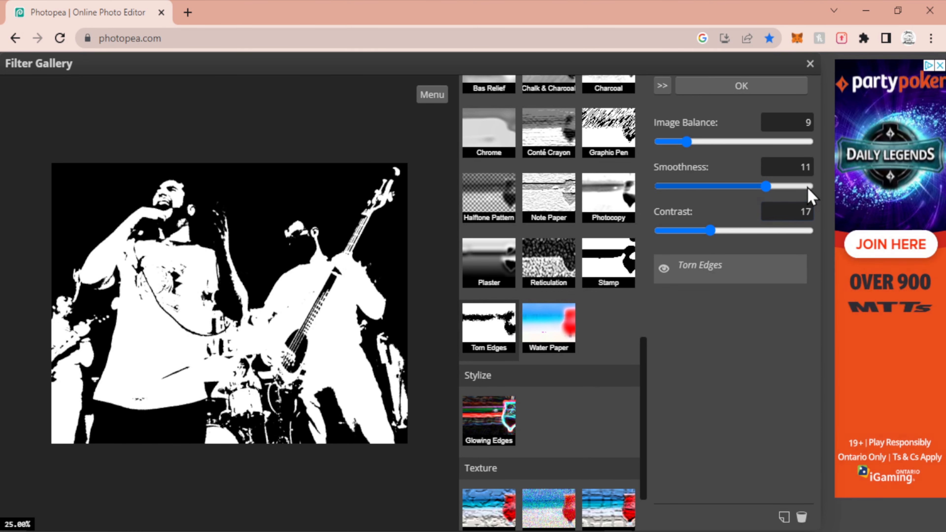
- Set the Torn Edges Smoothness to 15 and Image Balance to 10, and apply the filter
left_click(808, 188)
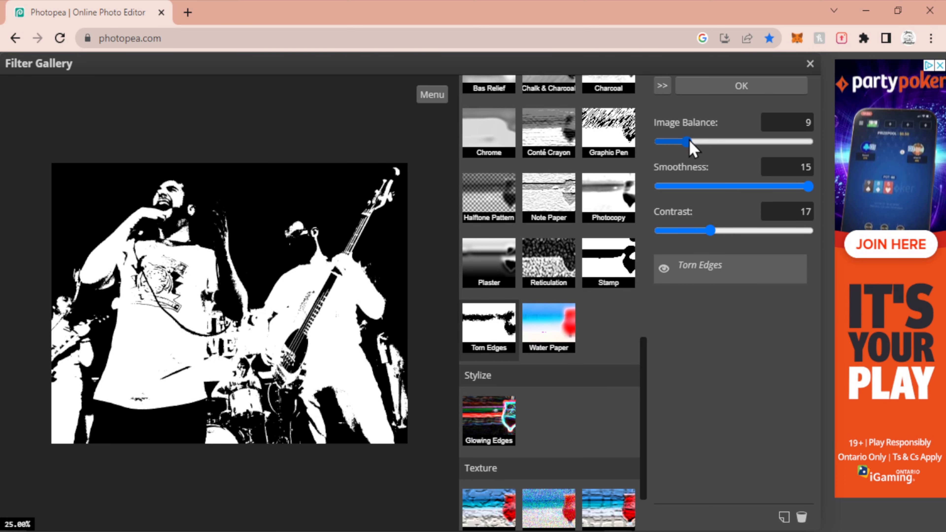
left_click(808, 122)
type("1")
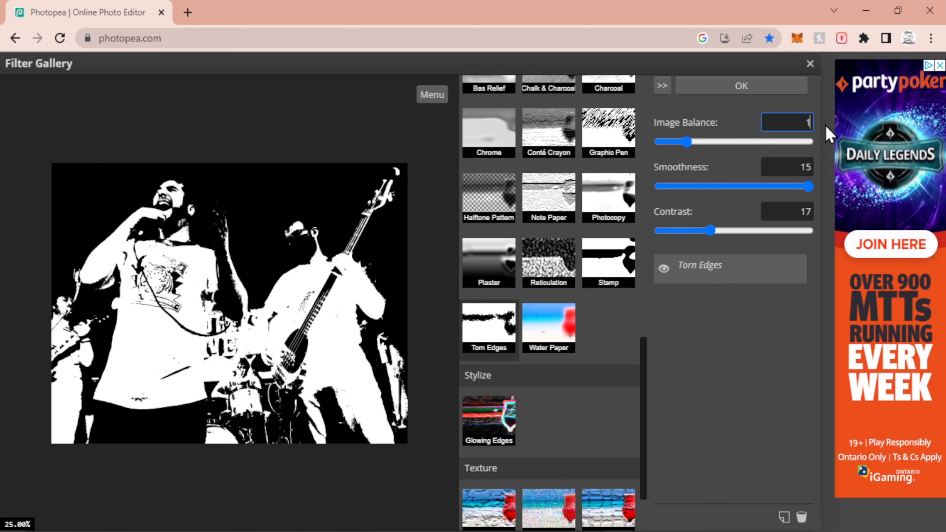
type("0")
key("Return")
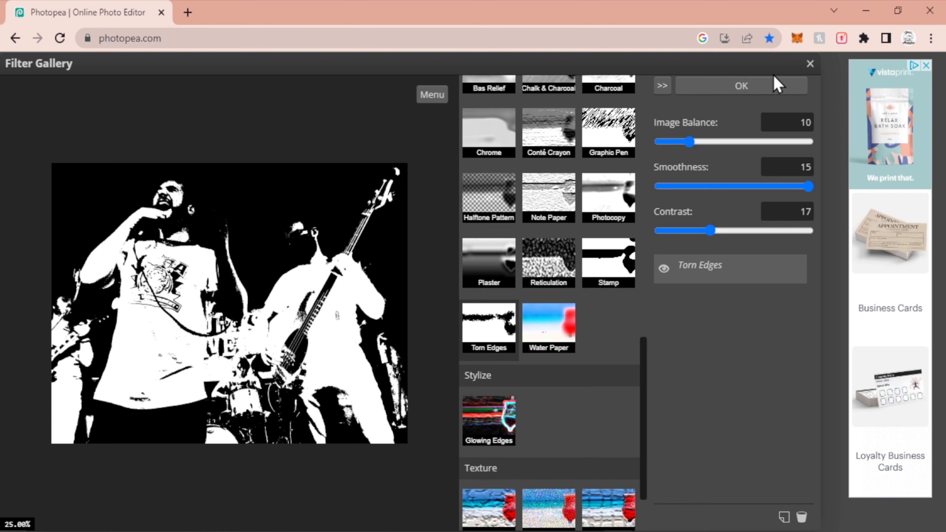
left_click(762, 89)
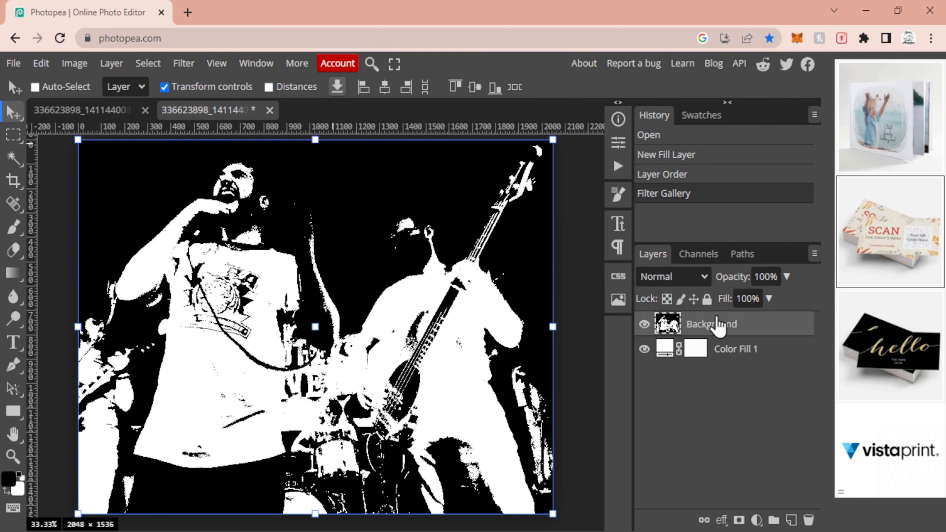
- Try inverting the Background layer's black and white, and step the history back to the Filter Gallery state
key("ctrl+i")
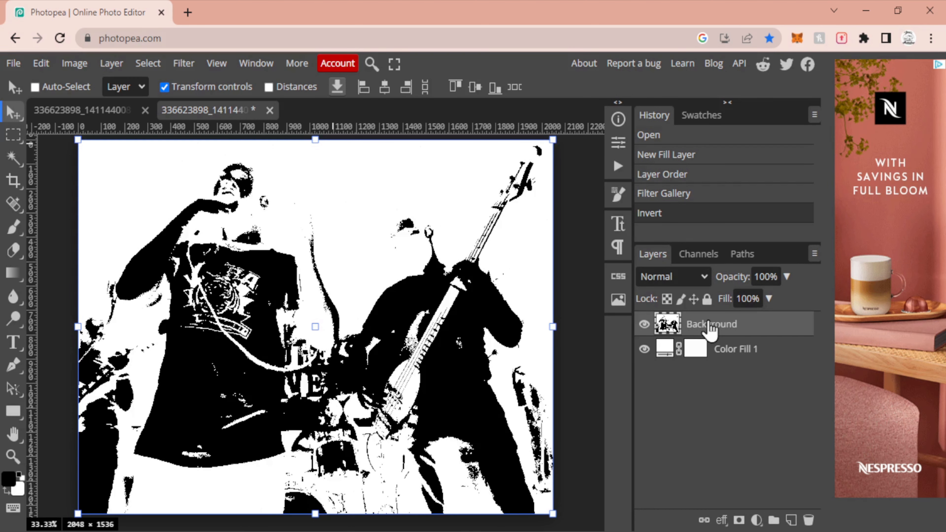
left_click(661, 199)
left_click(662, 212)
left_click(667, 195)
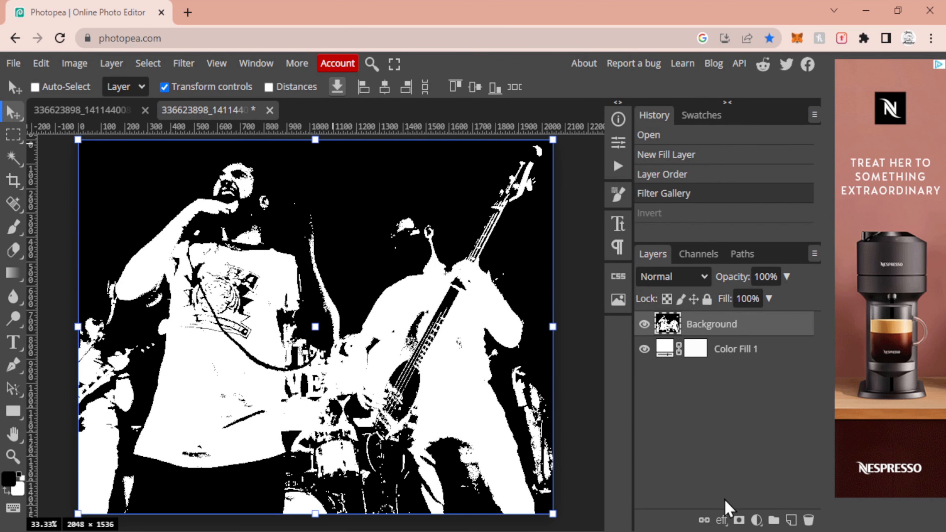
- Add a dark gold (#9a7a0c) color fill layer above the photo and set its blend mode to Darken
left_click(756, 519)
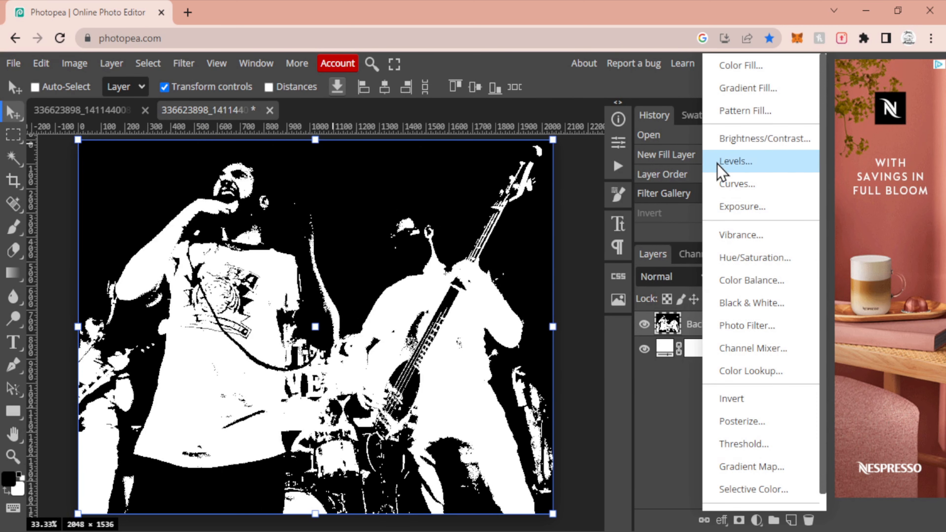
left_click(731, 69)
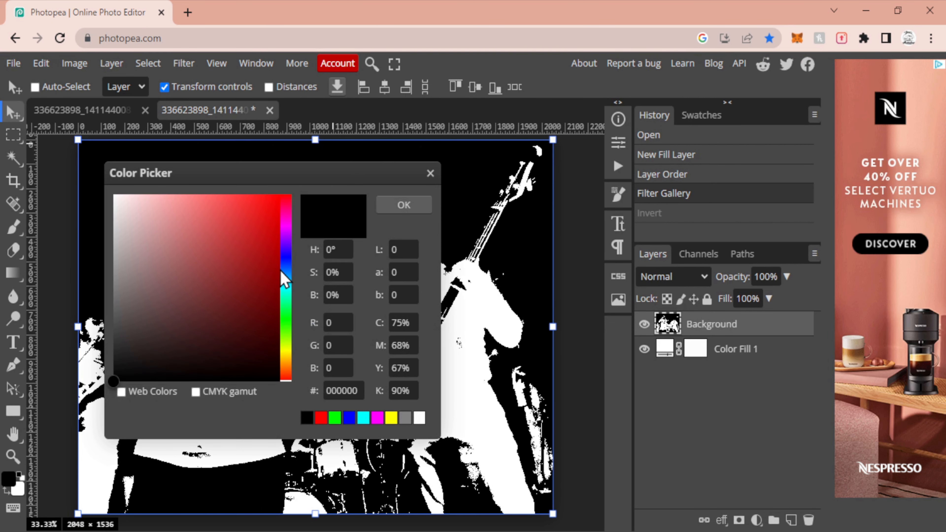
left_click_drag(286, 284, 288, 359)
mouse_move(253, 278)
left_mouse_down()
mouse_move(264, 259)
mouse_move(267, 270)
left_mouse_up()
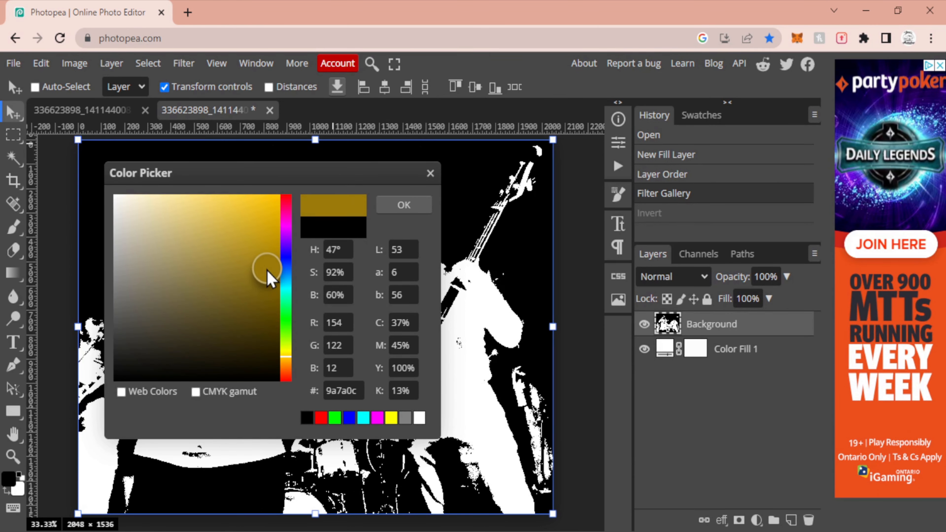
left_click(386, 205)
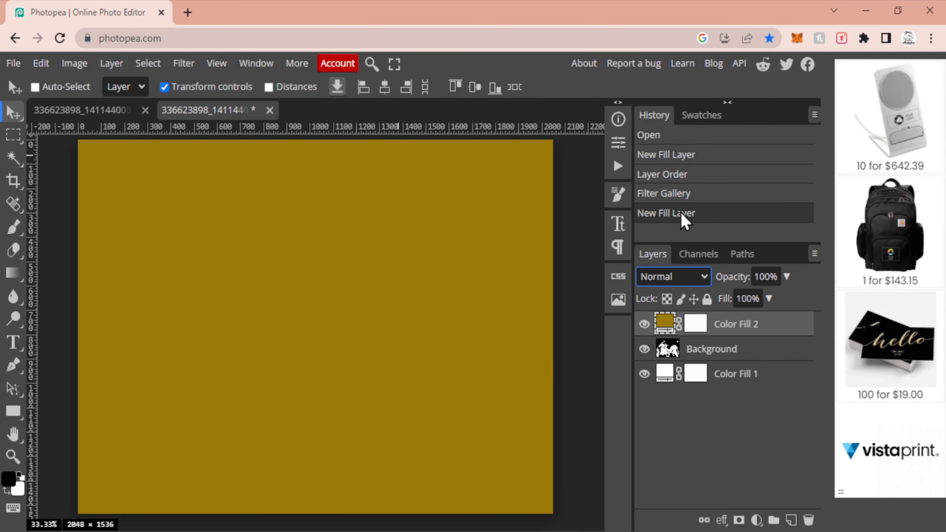
left_click(680, 29)
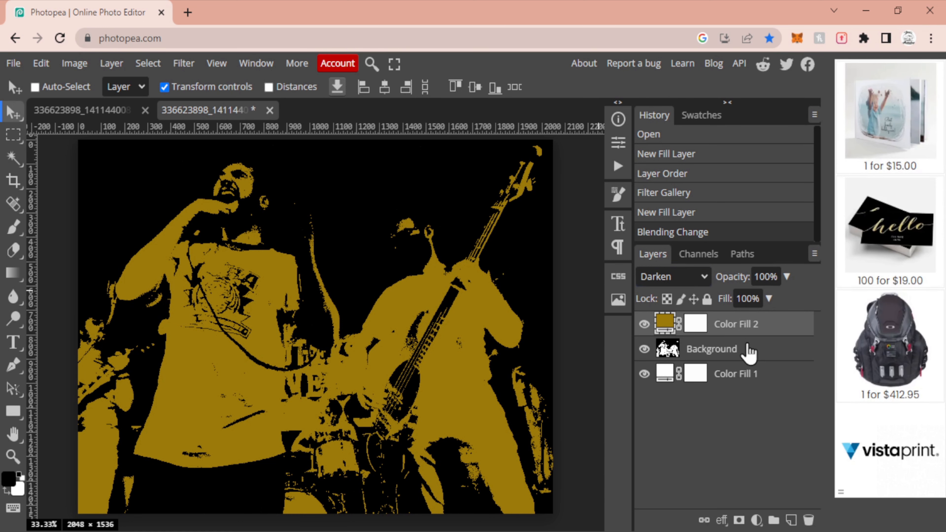
- Try inverting the Background layer beneath the gold fill, and invert it back
left_click(741, 355)
key("ctrl+i")
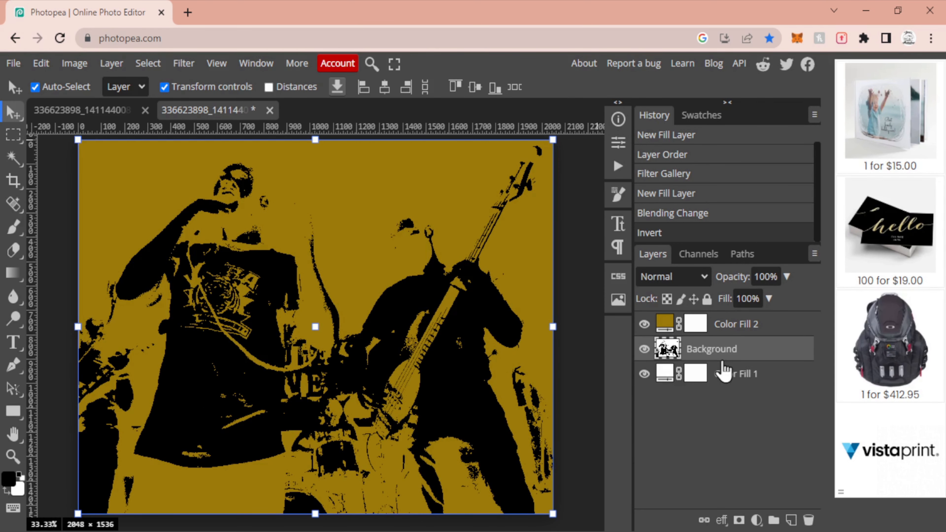
key("ctrl+i")
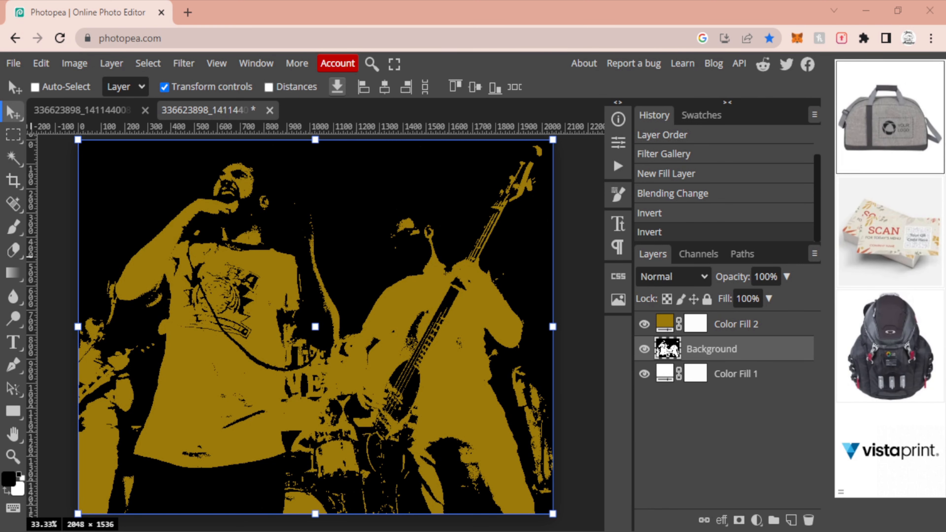
- Place the scratched black background texture image in the document and enlarge it to cover the whole canvas
left_click_drag(374, 242, 375, 244)
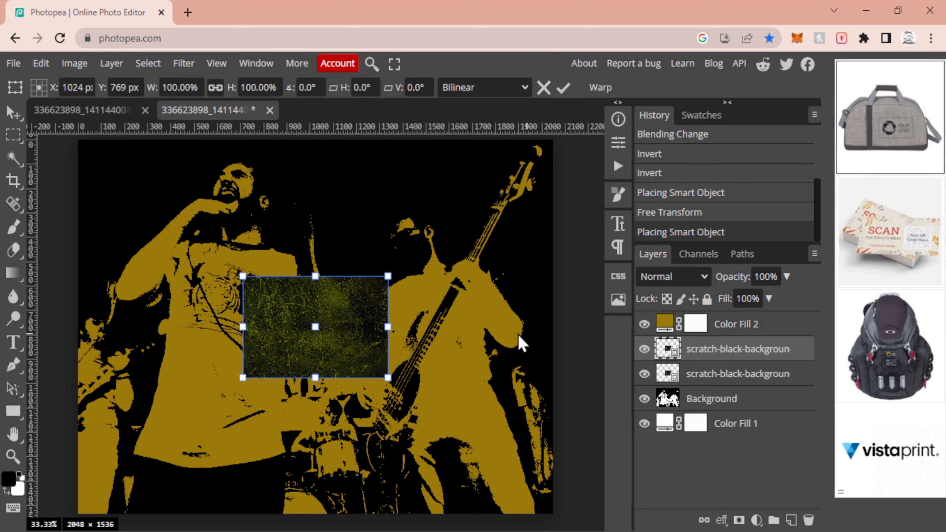
left_click_drag(243, 276, 0, 0)
left_click_drag(255, 191, 532, 347)
- Delete the small duplicate scratch texture layer and move the enlarged one above the gold color fill layer
left_click(773, 380)
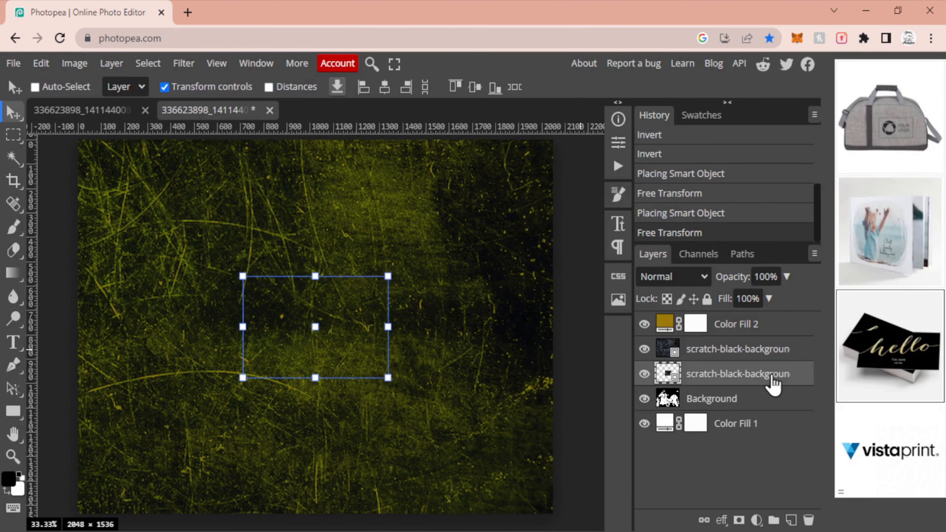
left_click(727, 358)
left_click_drag(727, 359, 723, 327)
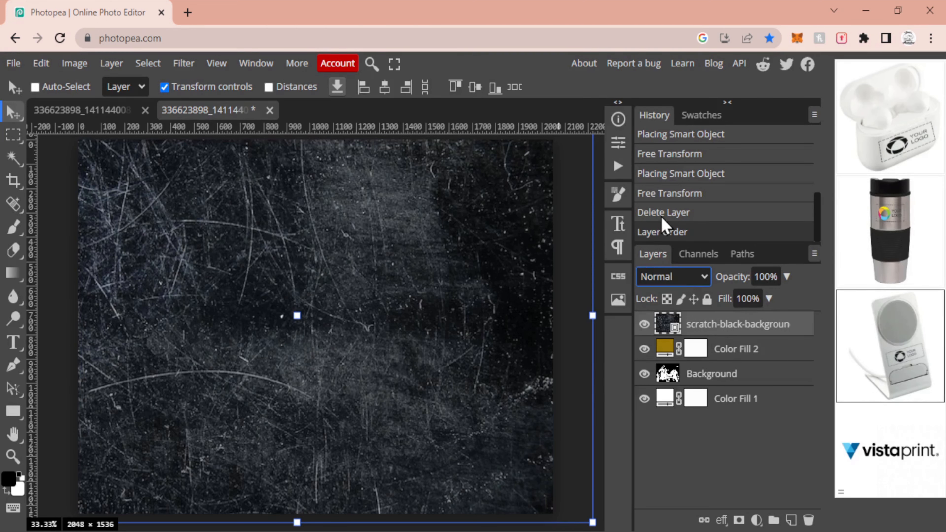
- Set the scratch texture's blend mode to Subtract and shift the texture slightly to the right over the image
left_click(672, 178)
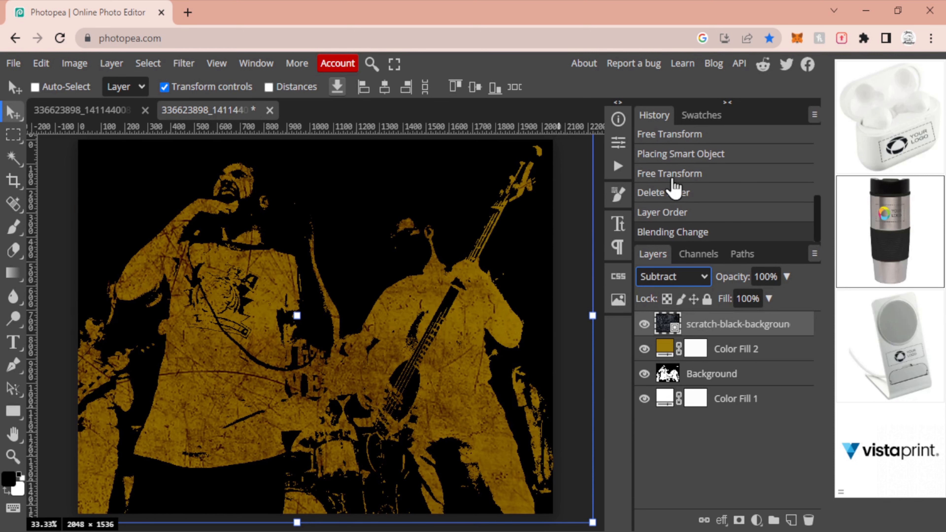
left_click_drag(344, 242, 368, 239)
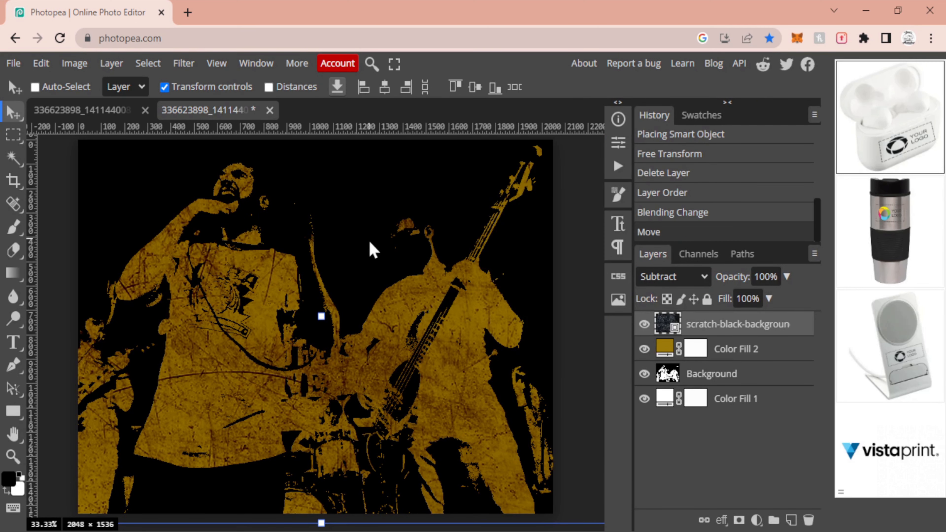